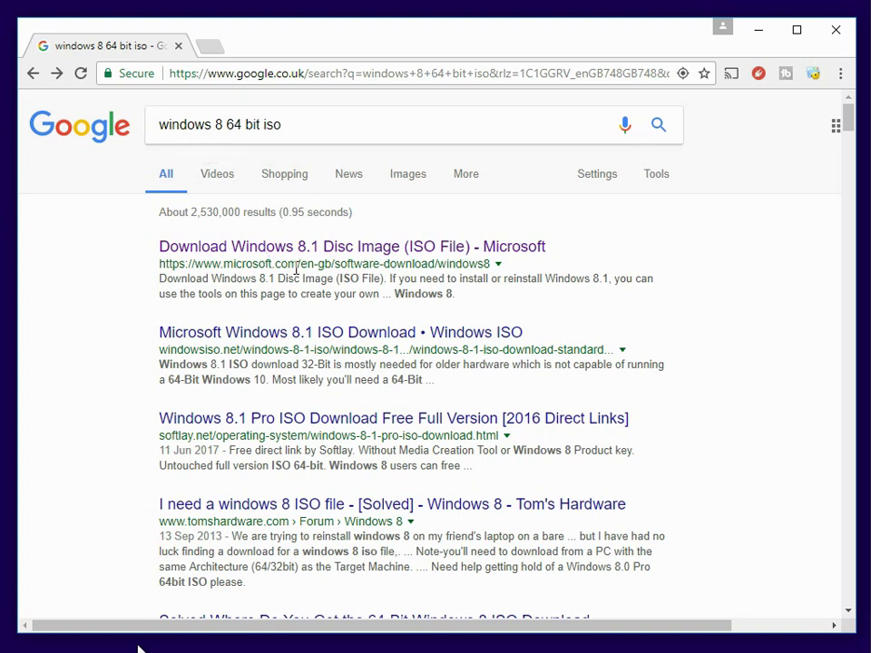
Step: Highlight the microsoft.com address under the first 'windows 8 64 bit iso' search result
drag(298, 264, 161, 267)
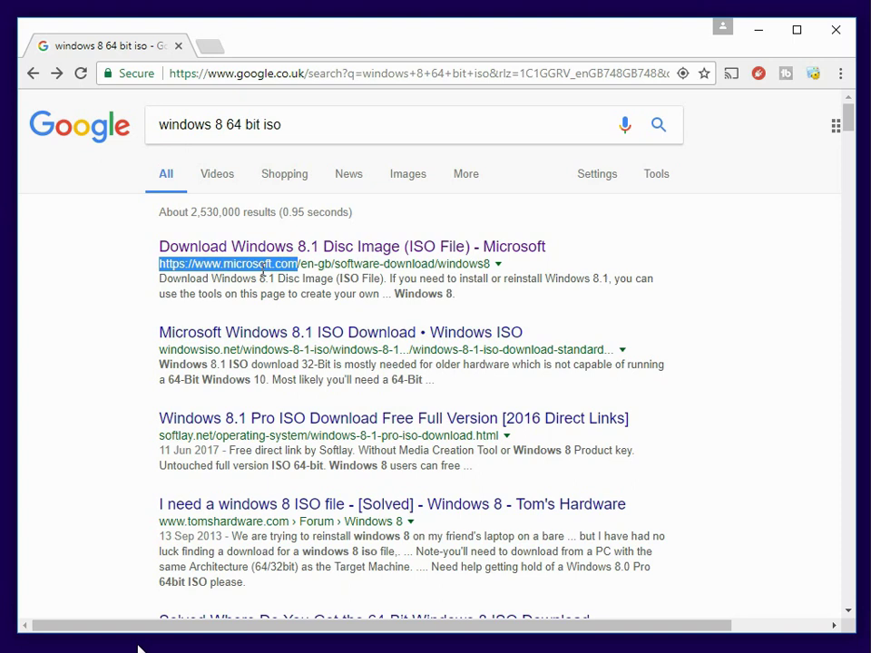
Step: Open Microsoft's Download Windows 8.1 page, scroll to the download tool section, and highlight 'USBs' and 'DVDs'
click(301, 249)
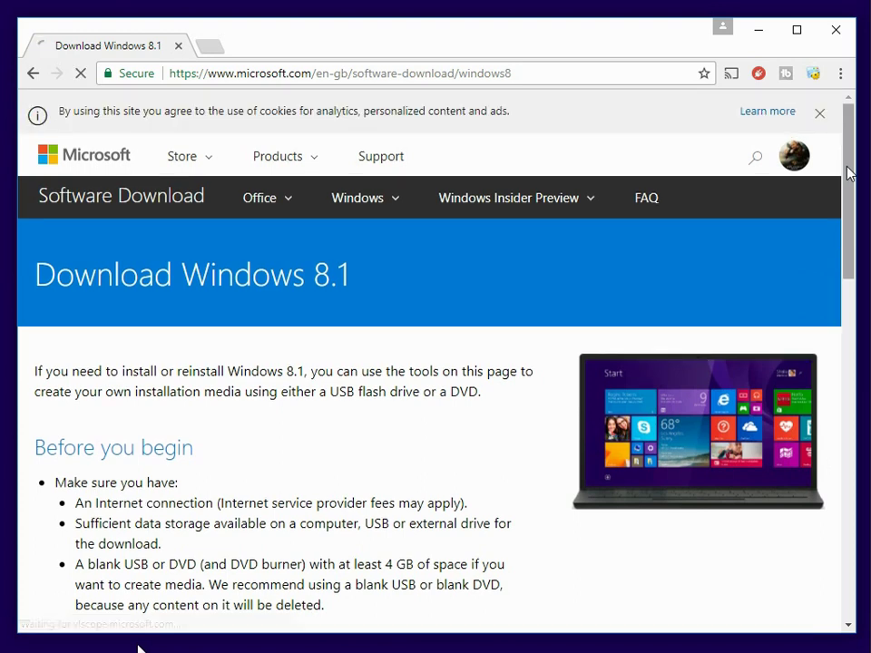
drag(848, 172, 861, 380)
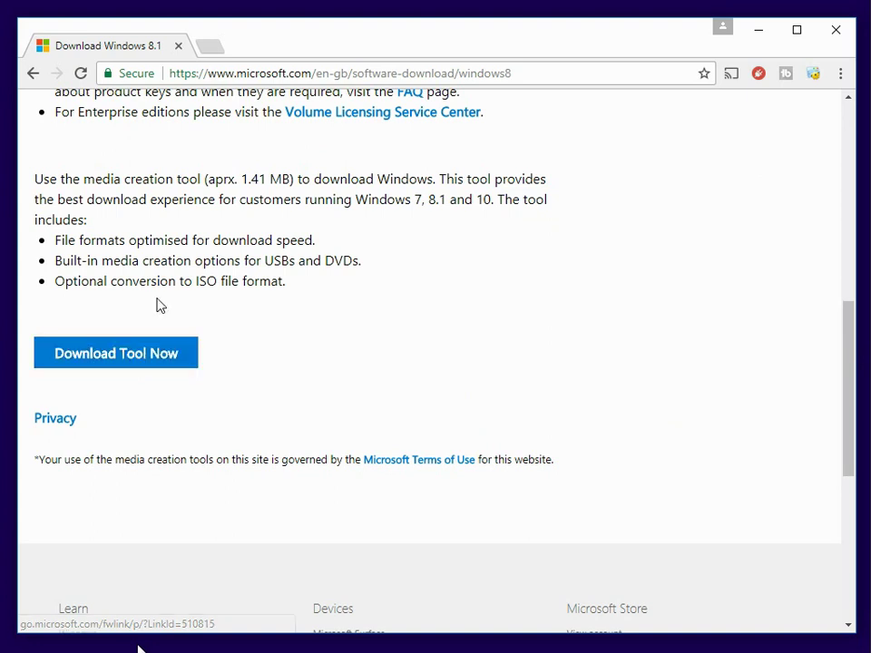
double_click(276, 261)
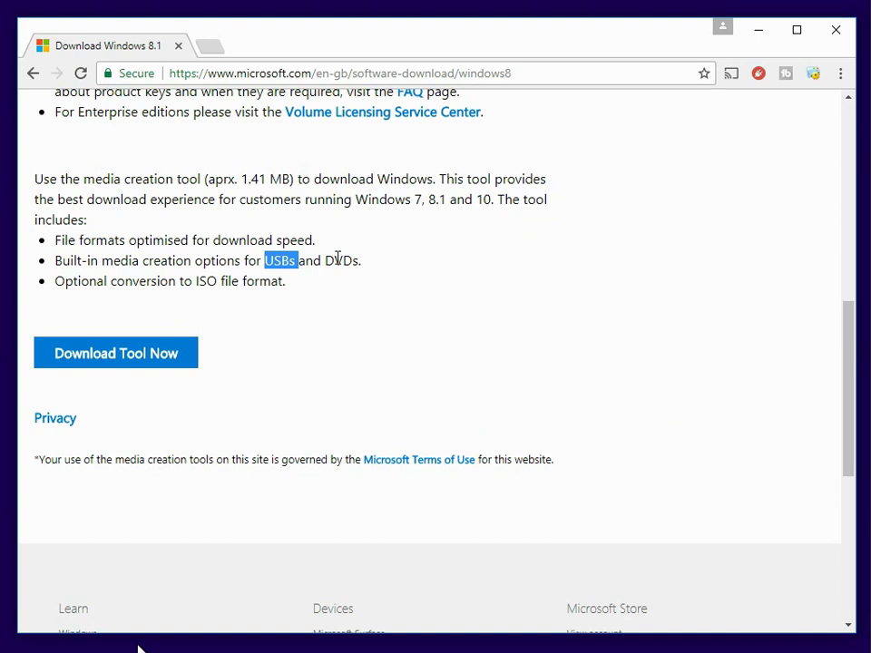
double_click(339, 261)
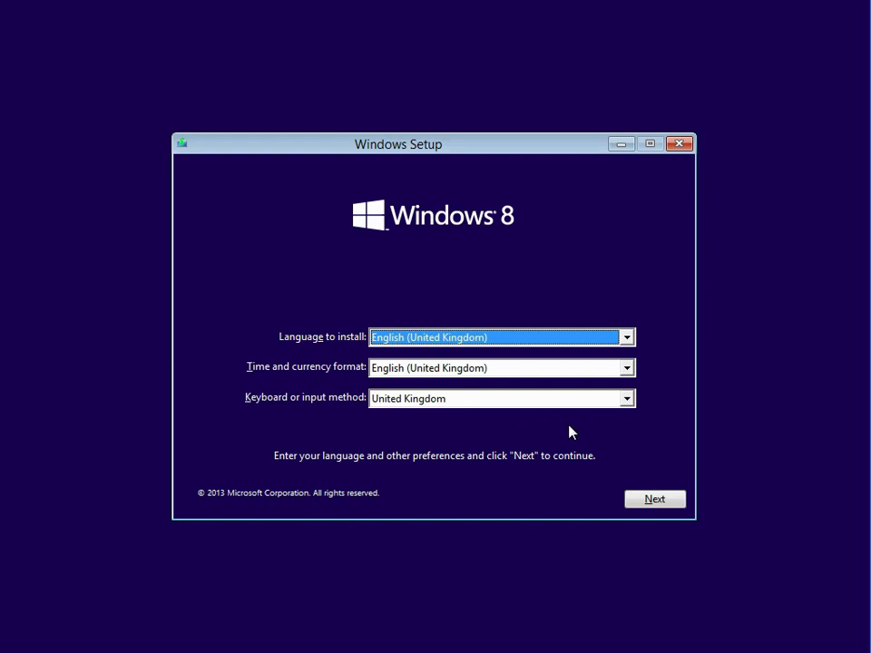
Step: Keep English (United Kingdom) for language, time format and keyboard, and continue
click(655, 500)
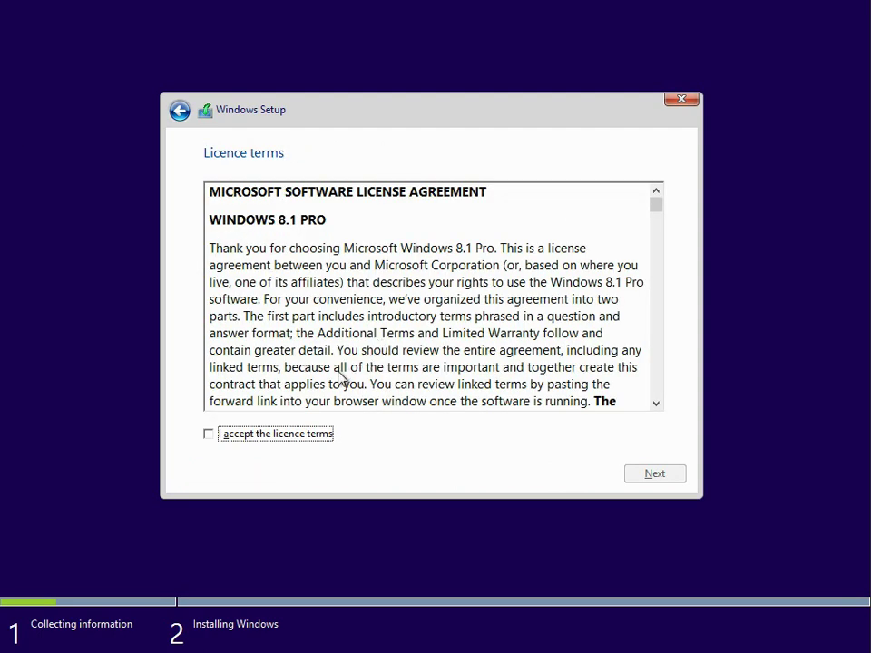
Step: Accept the licence terms and choose 'Custom: Install Windows only (advanced)'
click(242, 438)
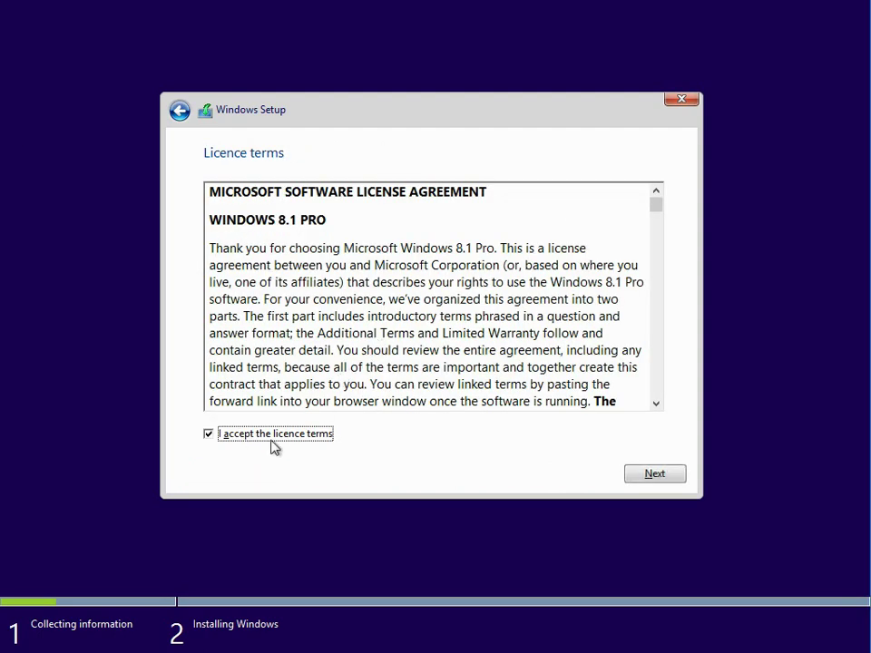
click(653, 475)
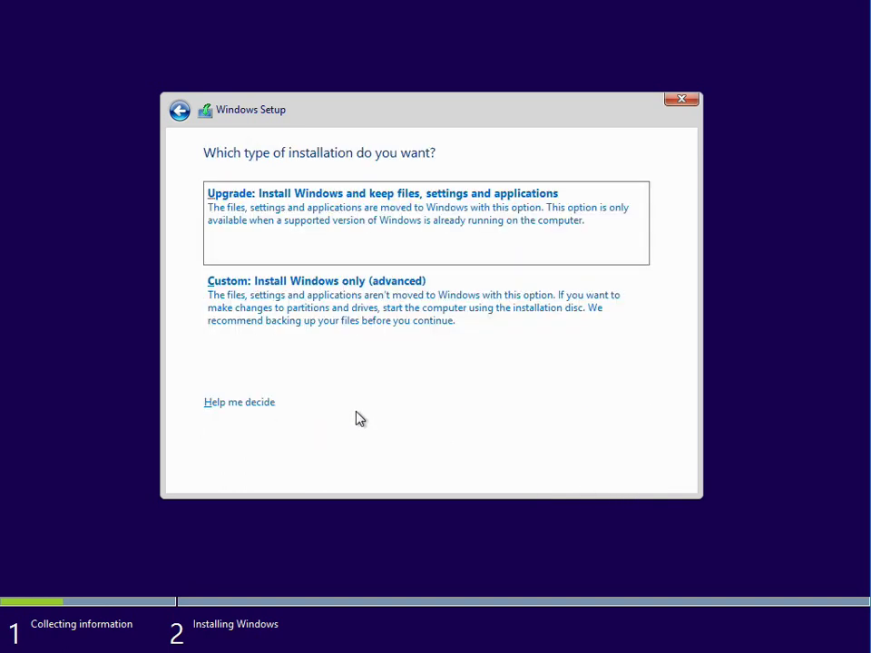
click(326, 322)
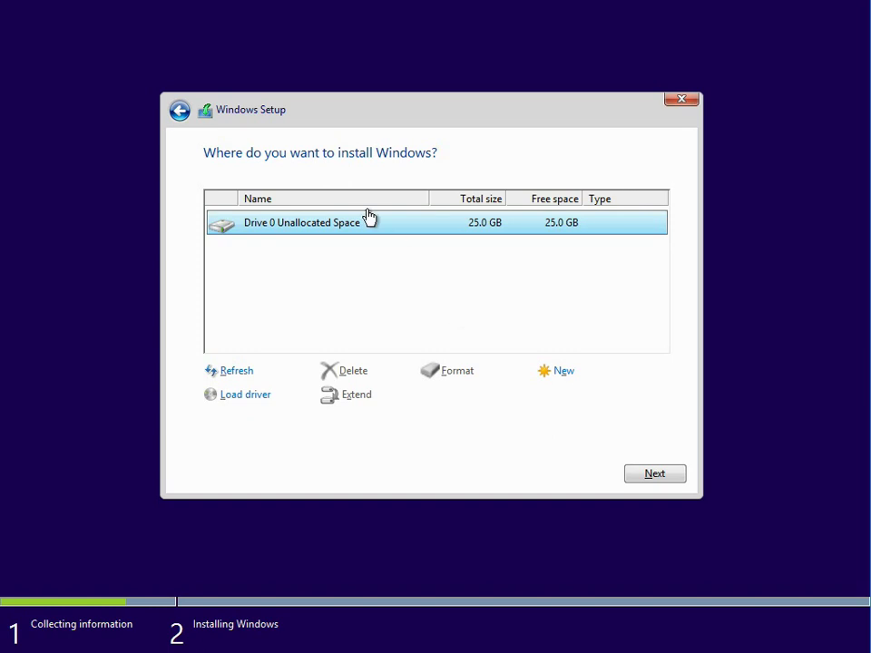
Step: Install Windows onto Drive 0's 25.0 GB unallocated space and restart immediately afterward
click(675, 476)
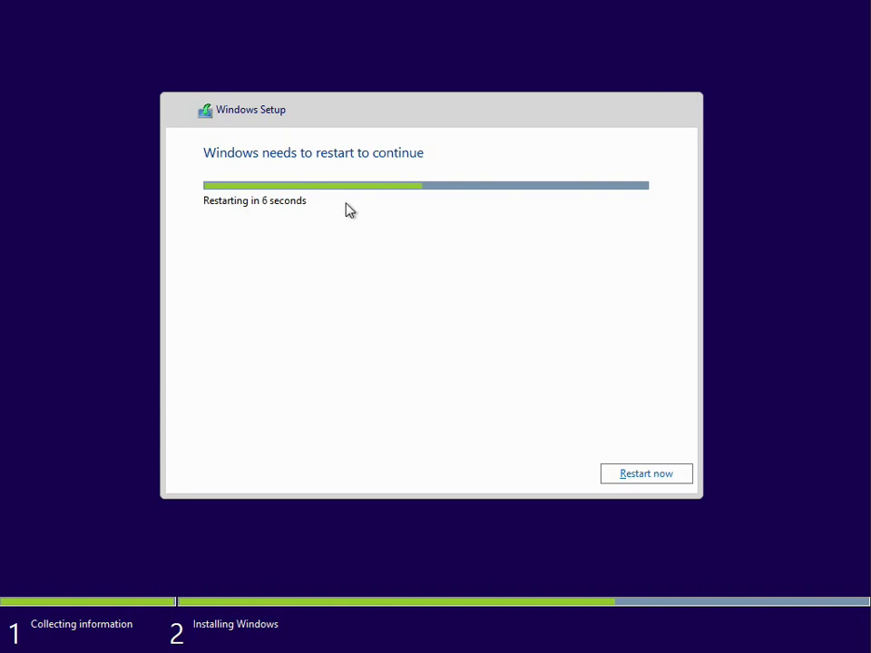
click(656, 480)
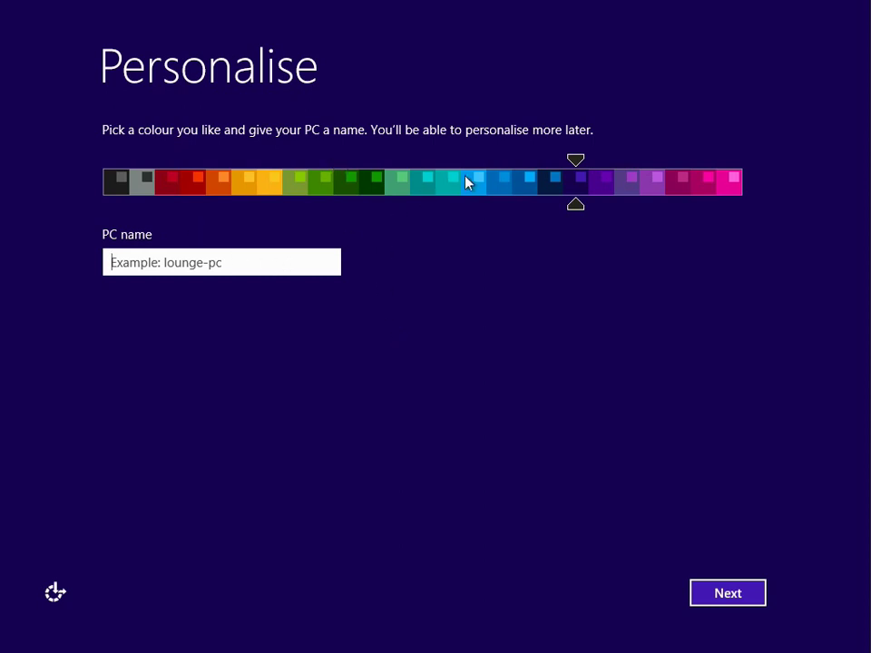
Step: Choose the dark green colour scheme, name the PC WINDOWS8, and continue
drag(579, 163, 218, 167)
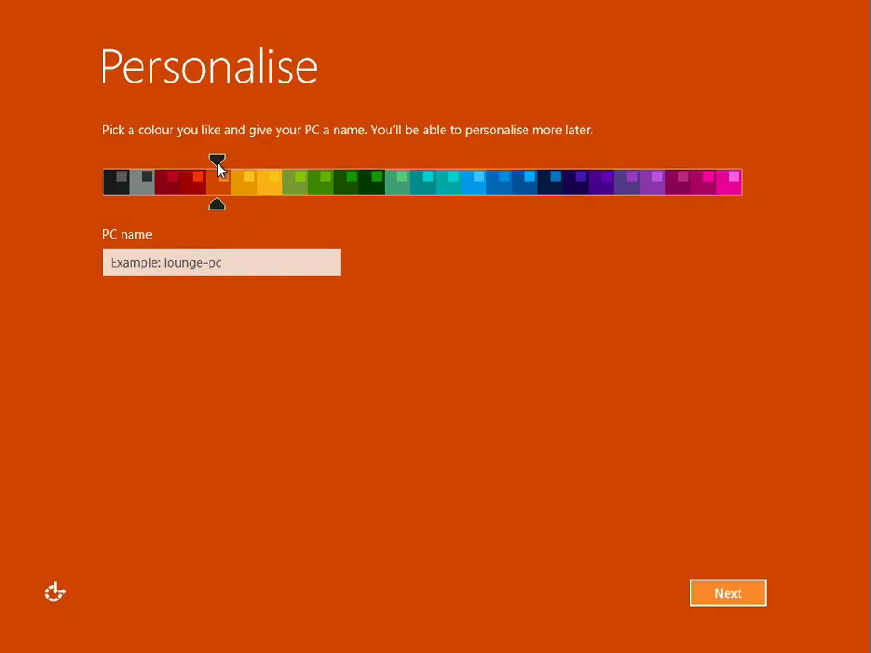
drag(219, 166, 347, 164)
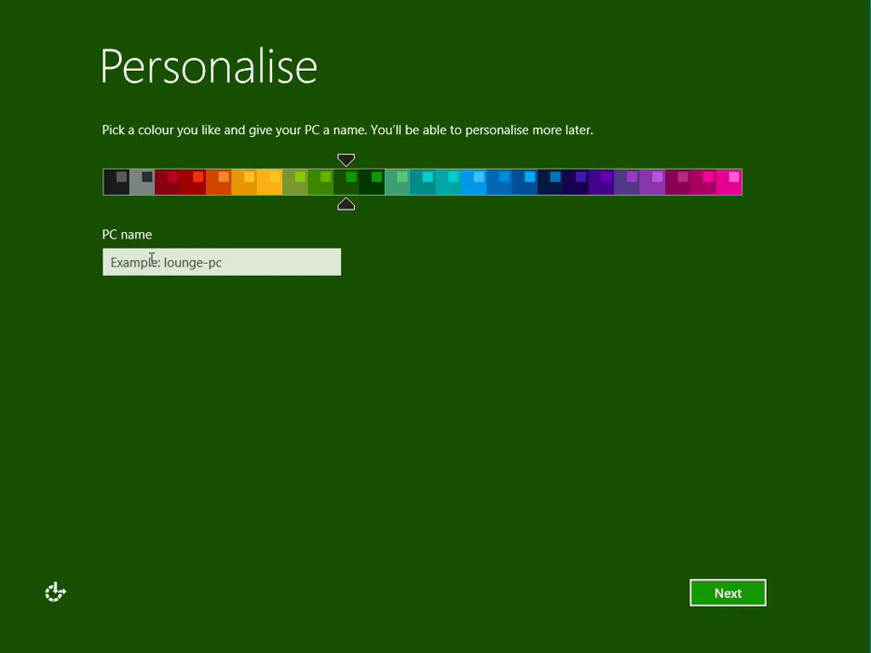
click(155, 263)
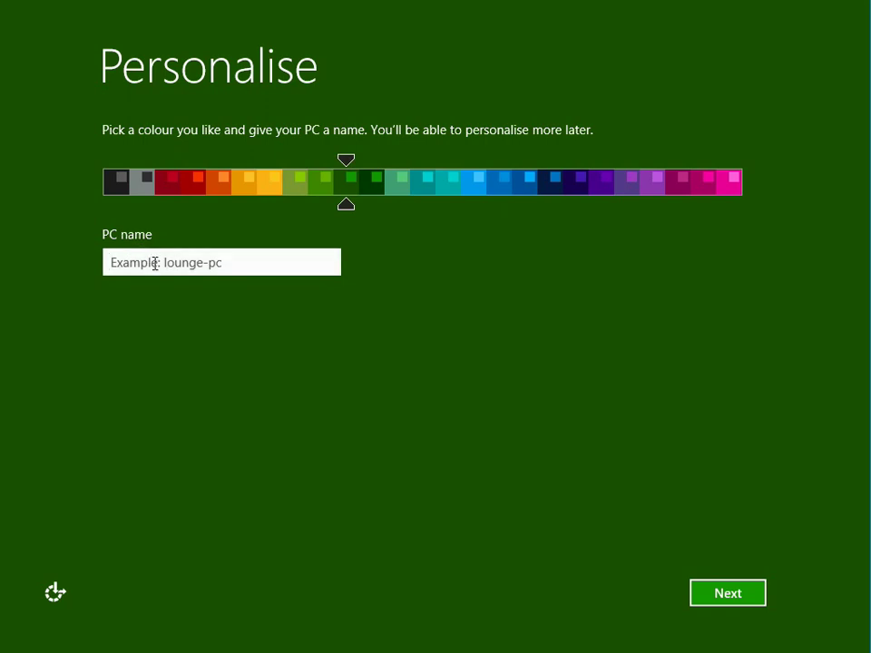
text(WINDOW)
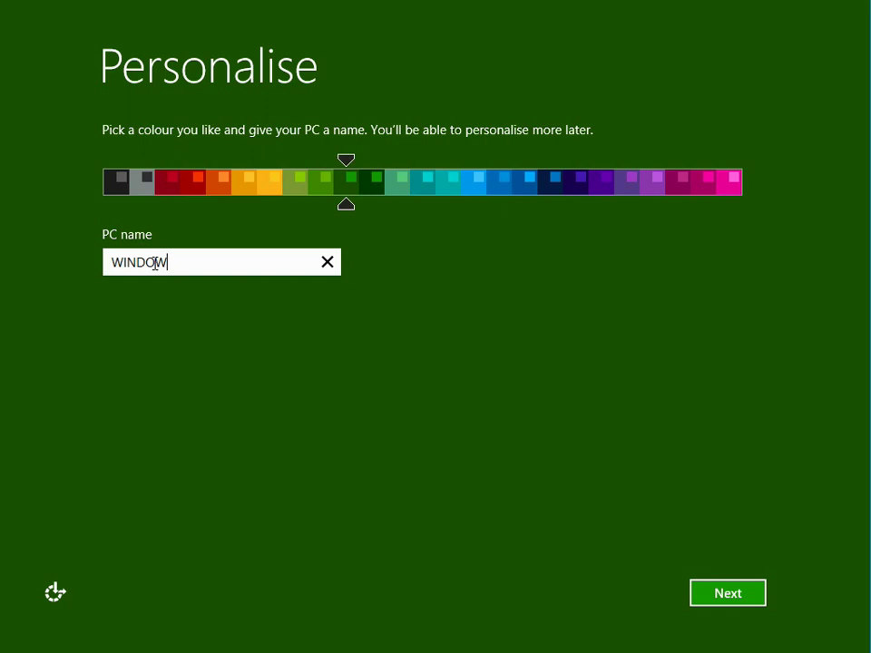
text(S8)
click(739, 600)
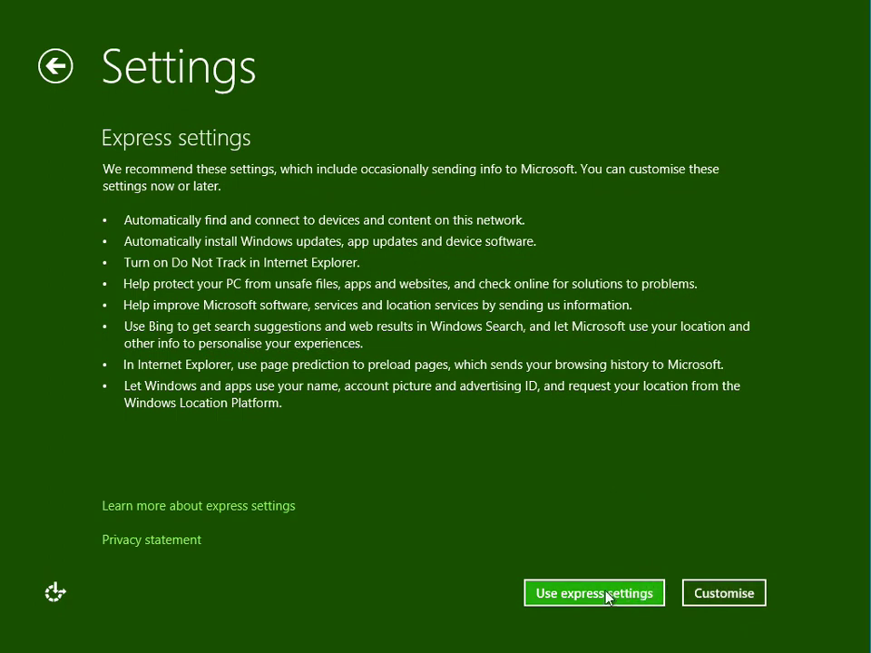
Step: Accept the express settings and wait for the Your account page
click(571, 595)
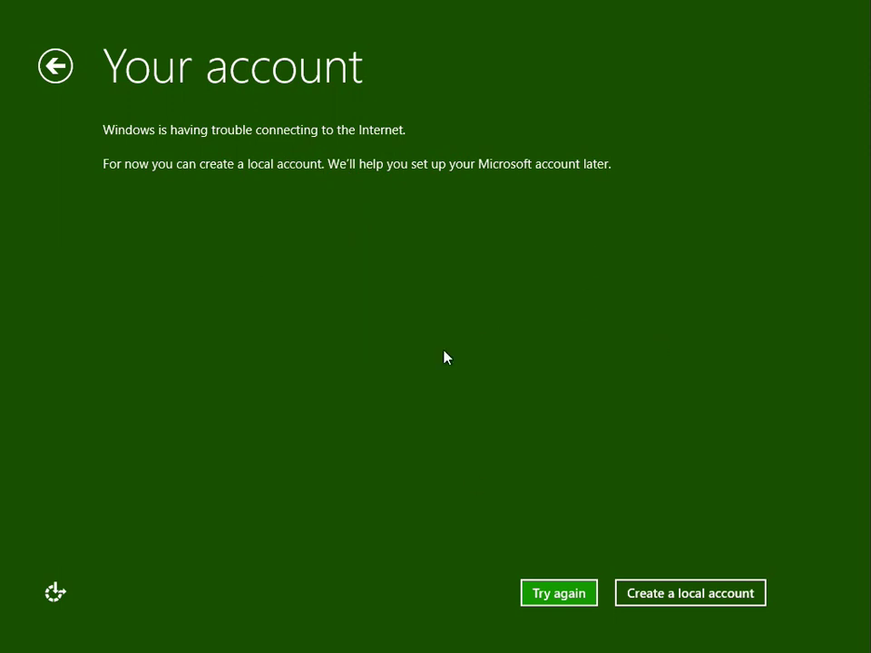
Step: Create a local account with a username, password and hint 'normal password', then finish setup
click(669, 602)
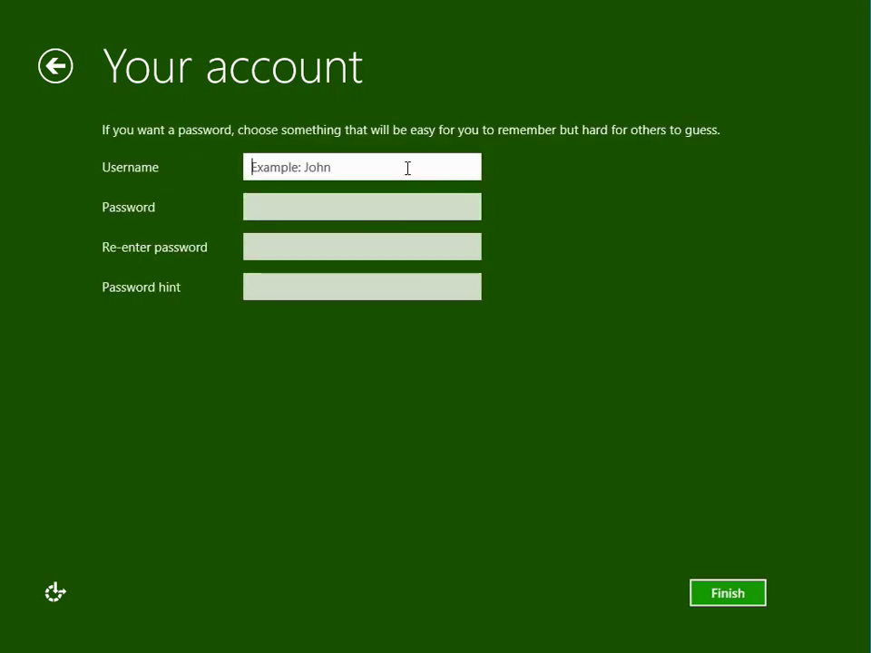
text(jason)
key(Tab)
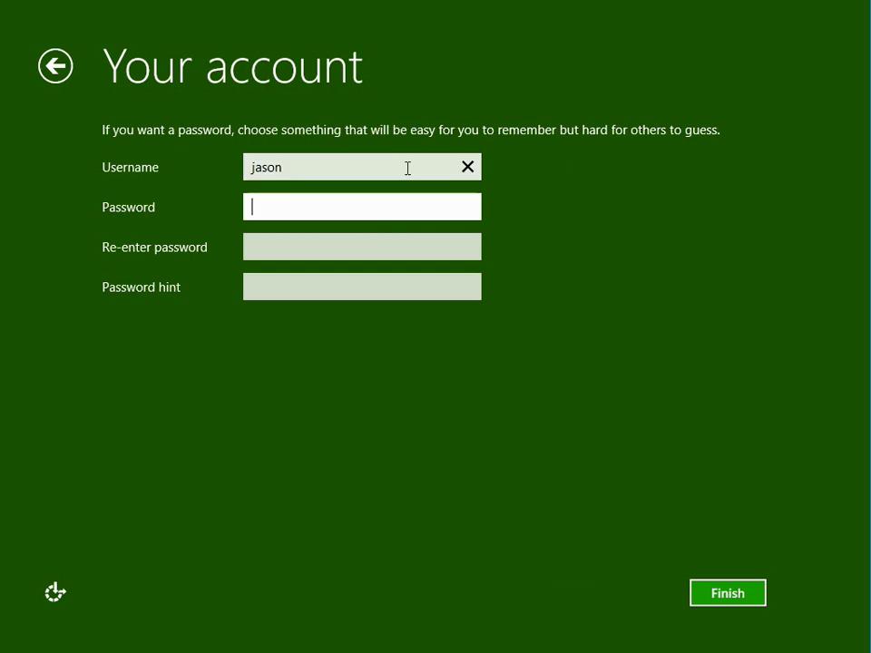
text(•••••••••)
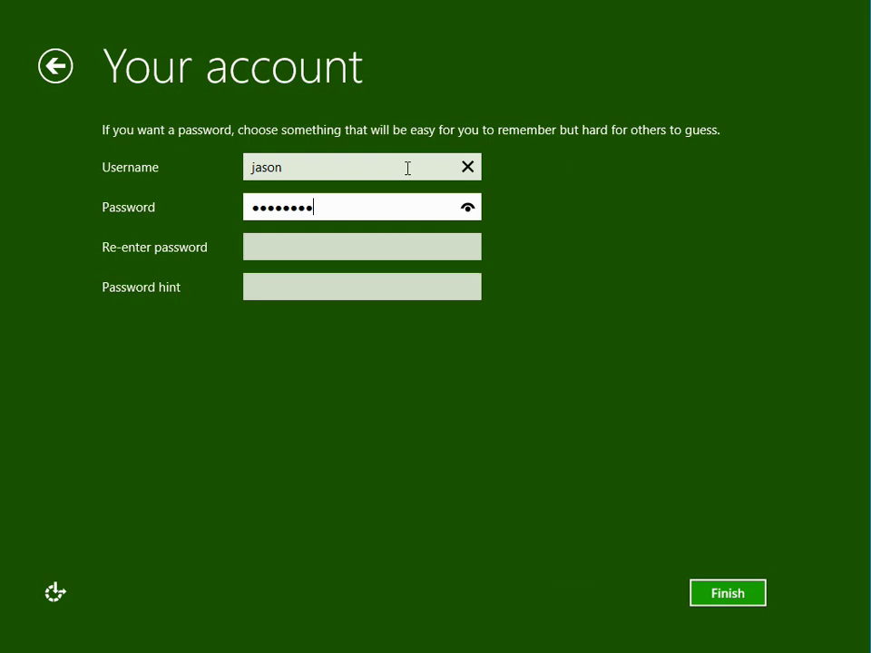
key(Tab)
text(•)
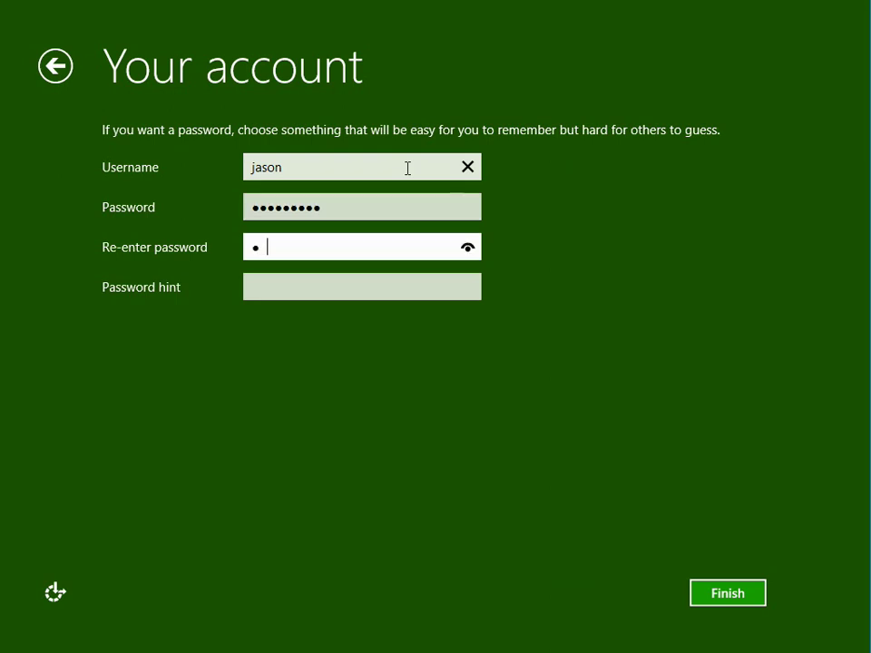
text(••••••••)
key(Tab)
text(nor)
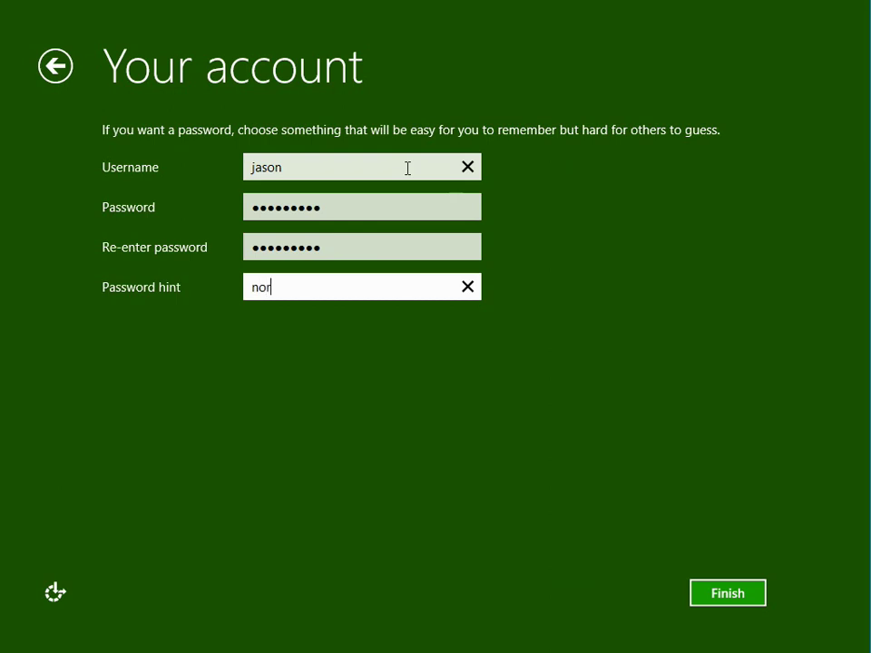
text(mal password)
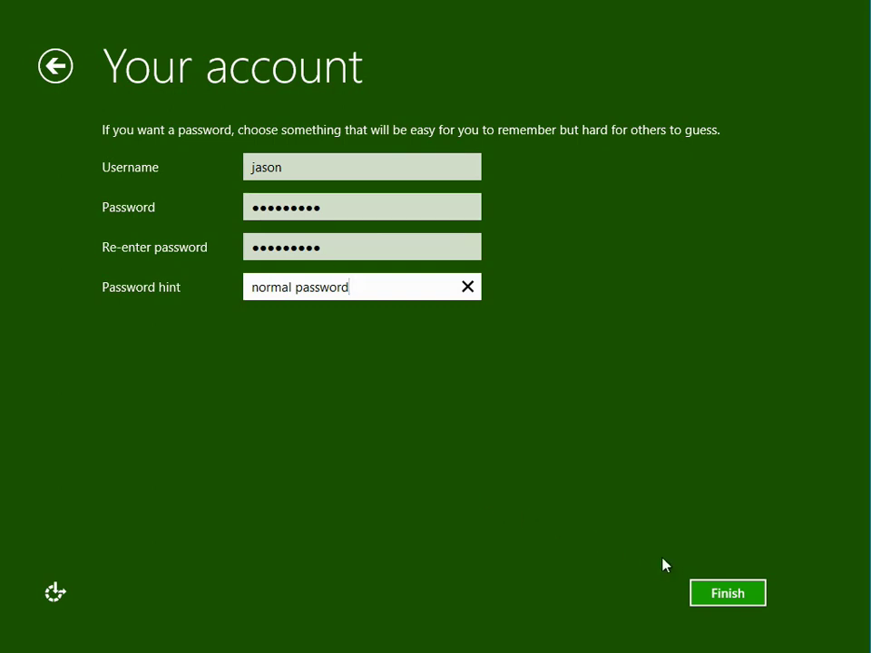
click(726, 594)
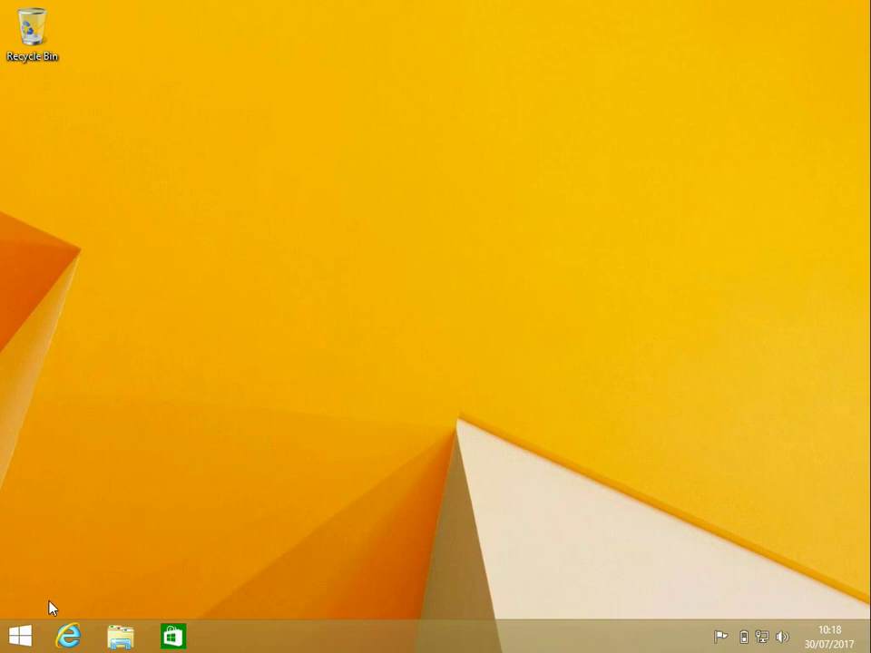
Step: Open the Start screen from the desktop's taskbar Start button
click(31, 637)
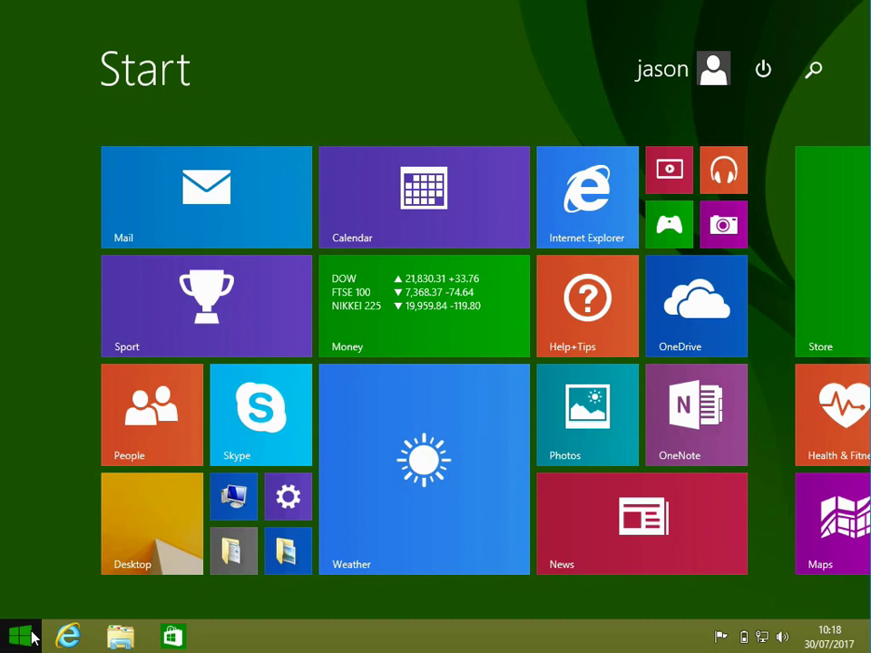
Step: Search 'device manager', open it maximised, and select Base System Device under Other devices
text(devi)
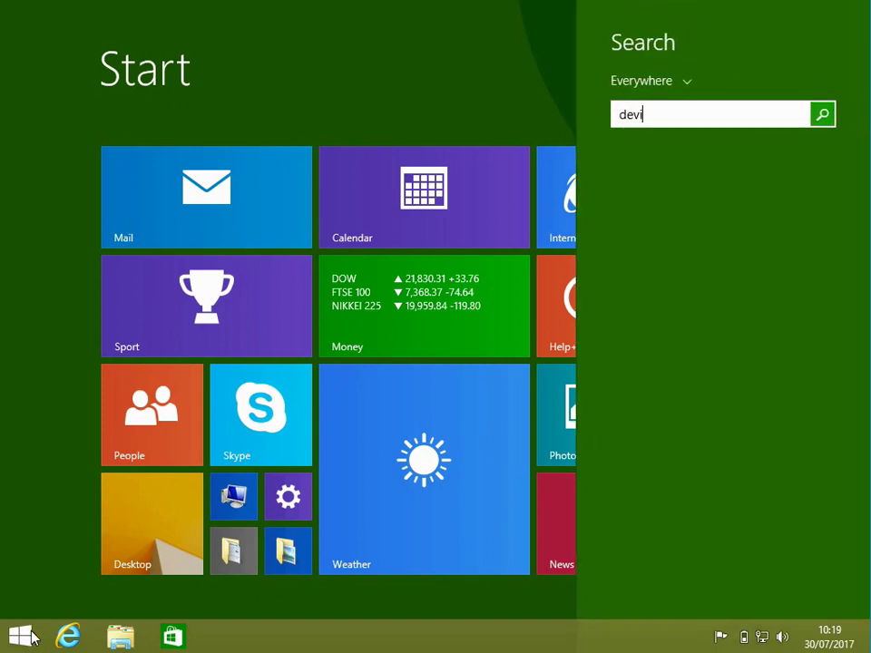
text(ce manager)
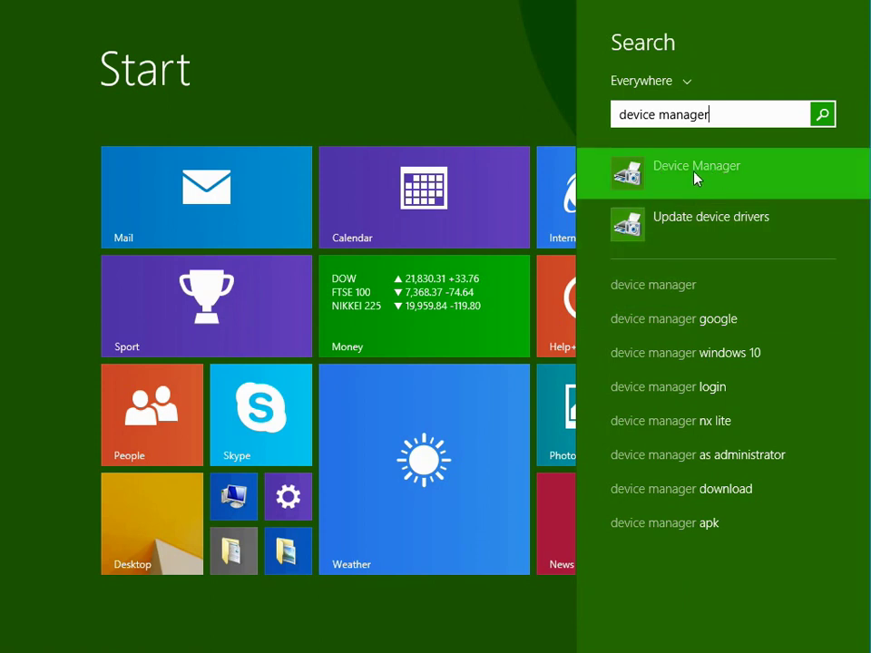
click(695, 177)
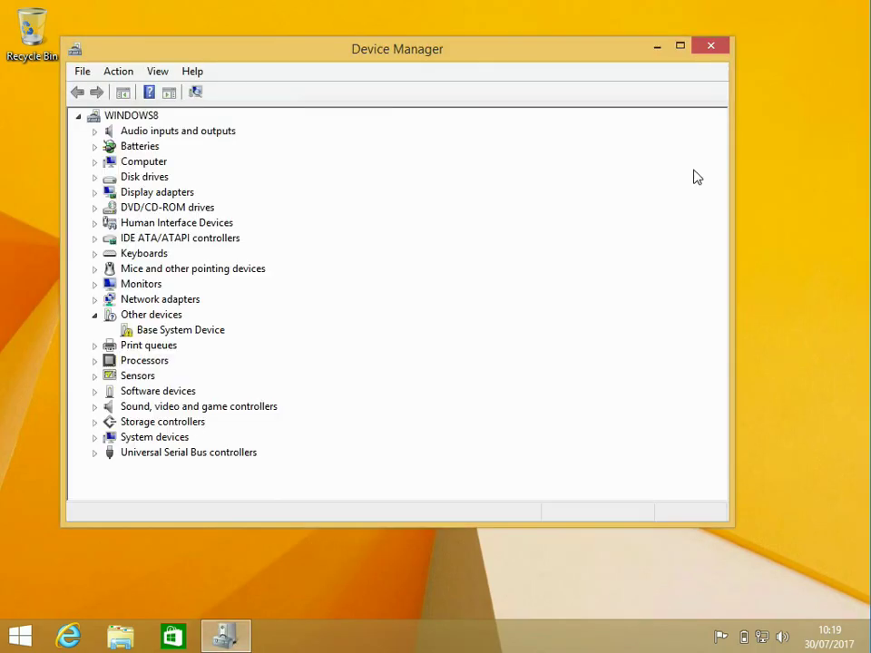
click(687, 47)
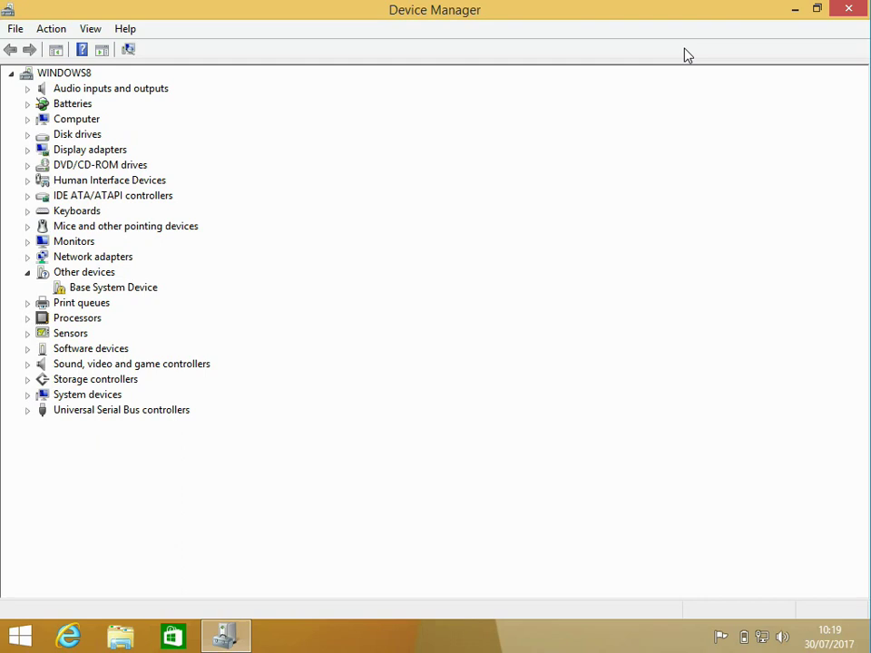
click(100, 287)
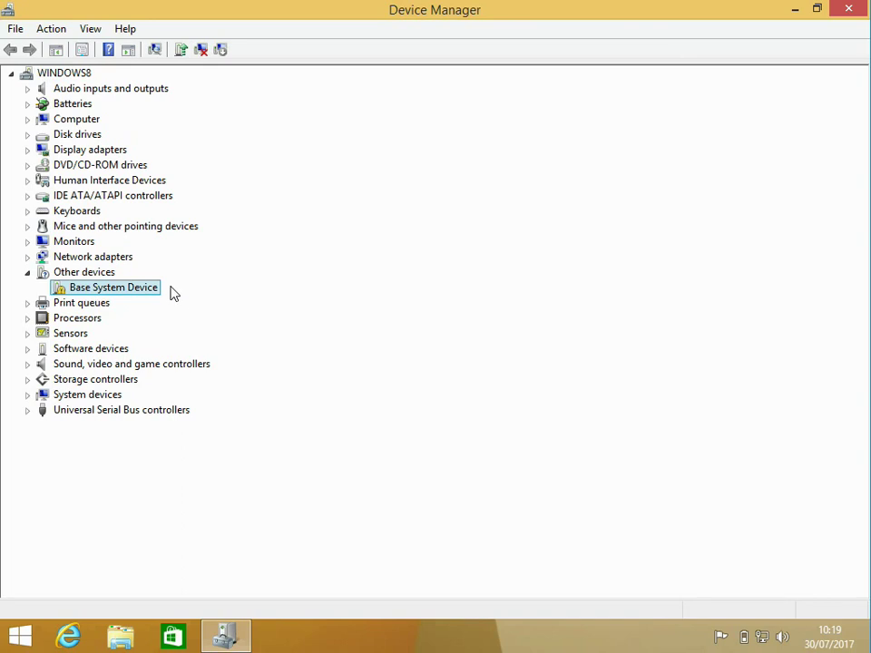
right_click(116, 301)
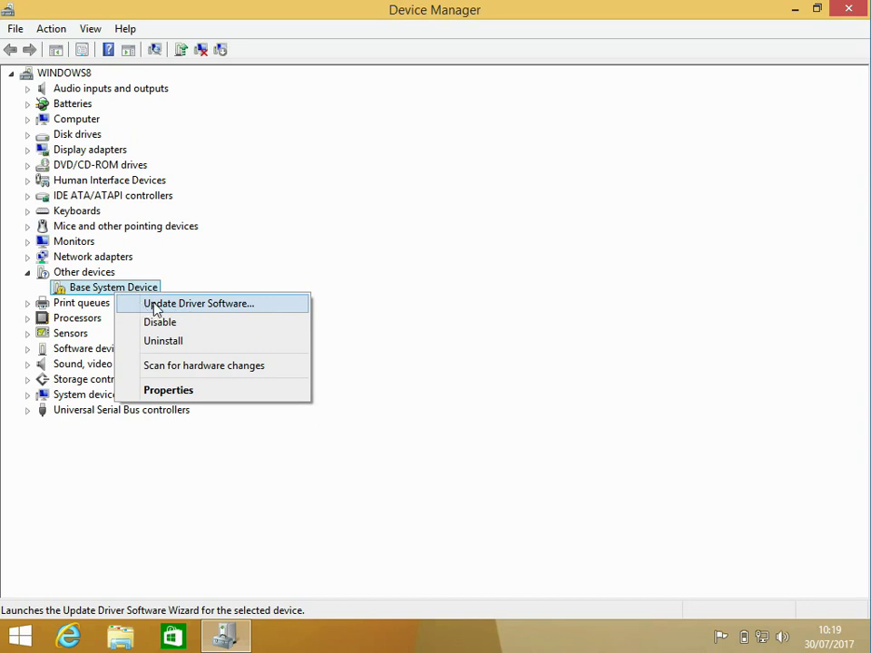
click(209, 305)
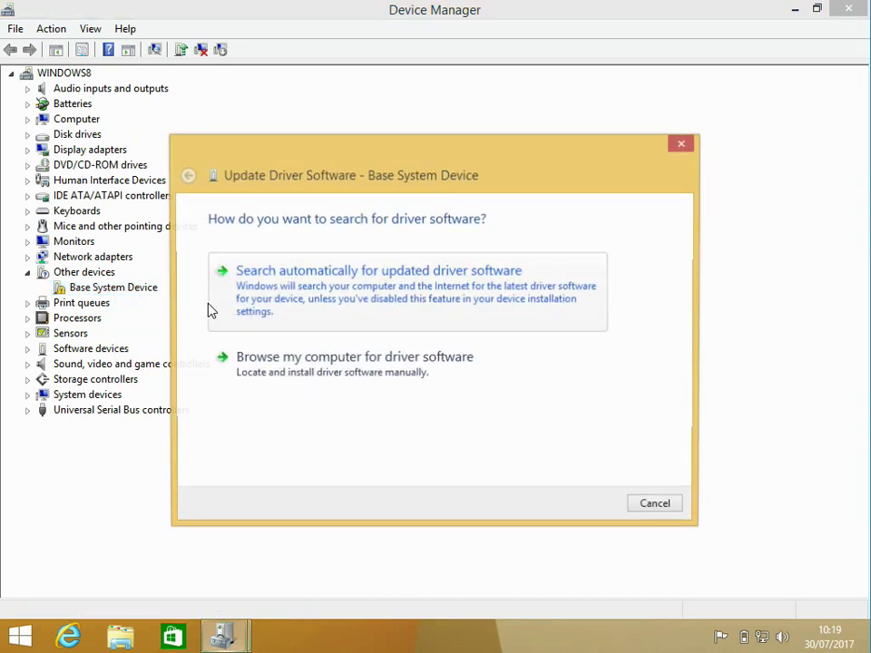
click(322, 378)
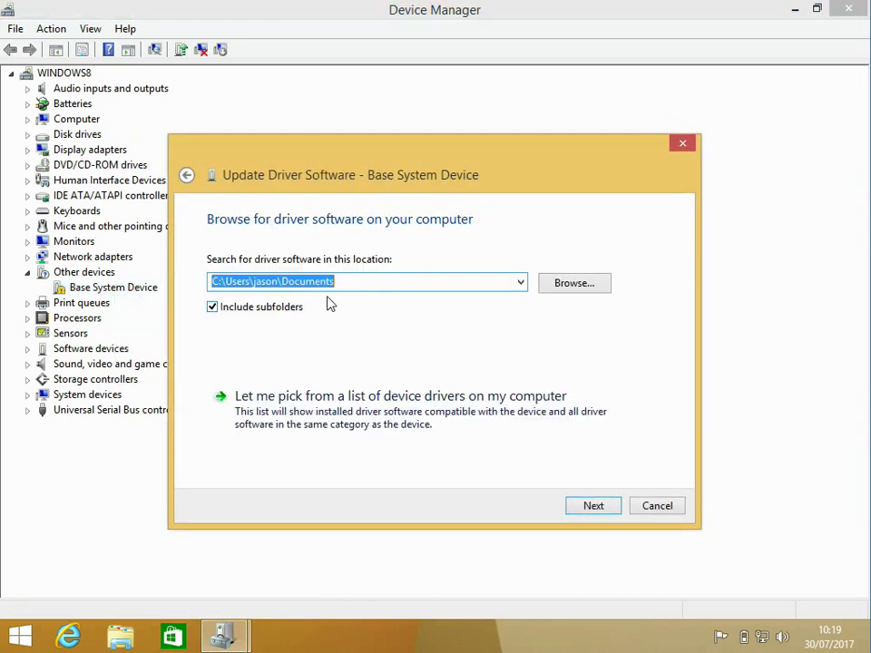
click(683, 147)
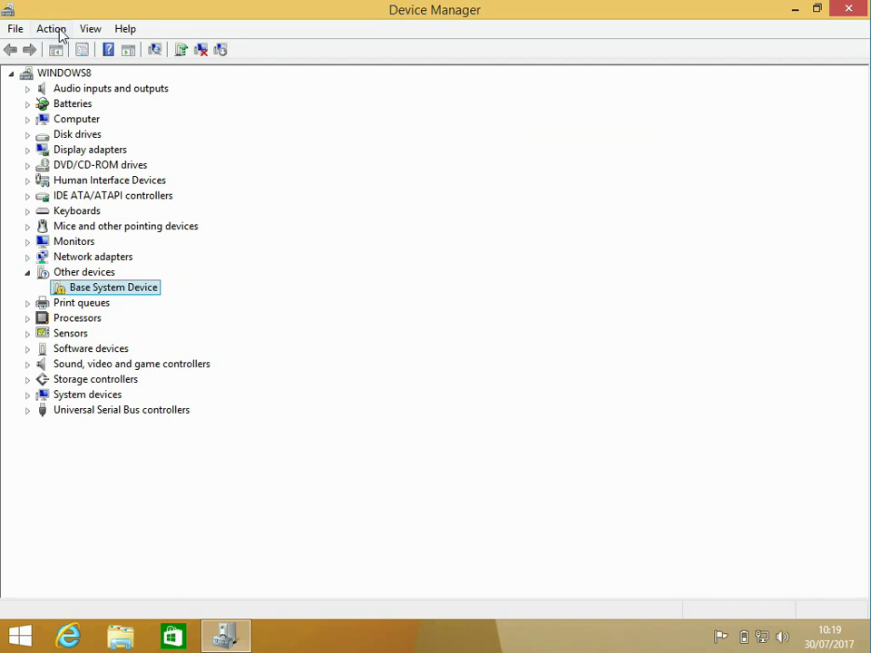
Step: Inspect the Intel(R) PRO/1000 MT network adapter and the display adapter drivers, then close Device Manager
click(27, 258)
click(129, 274)
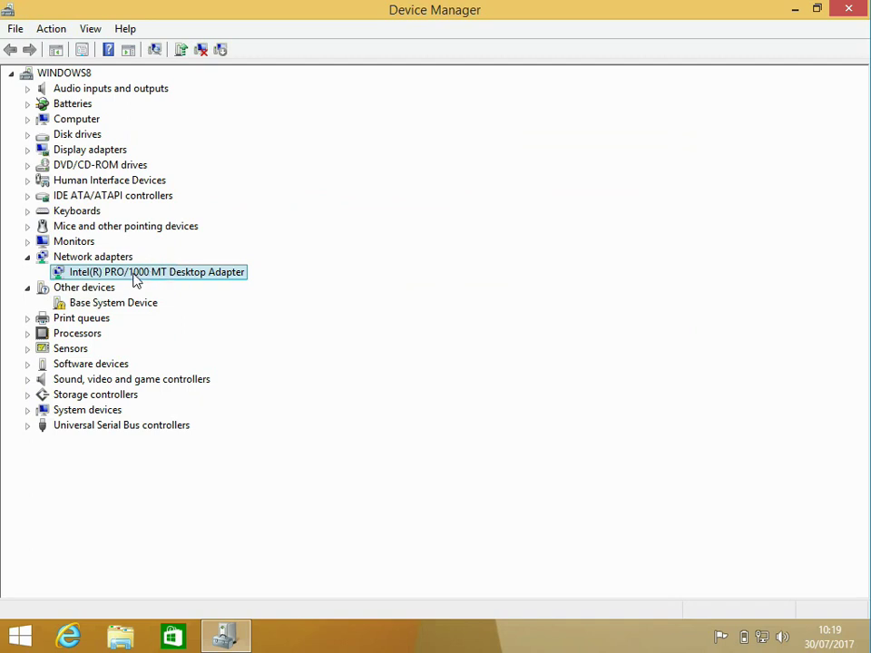
right_click(169, 281)
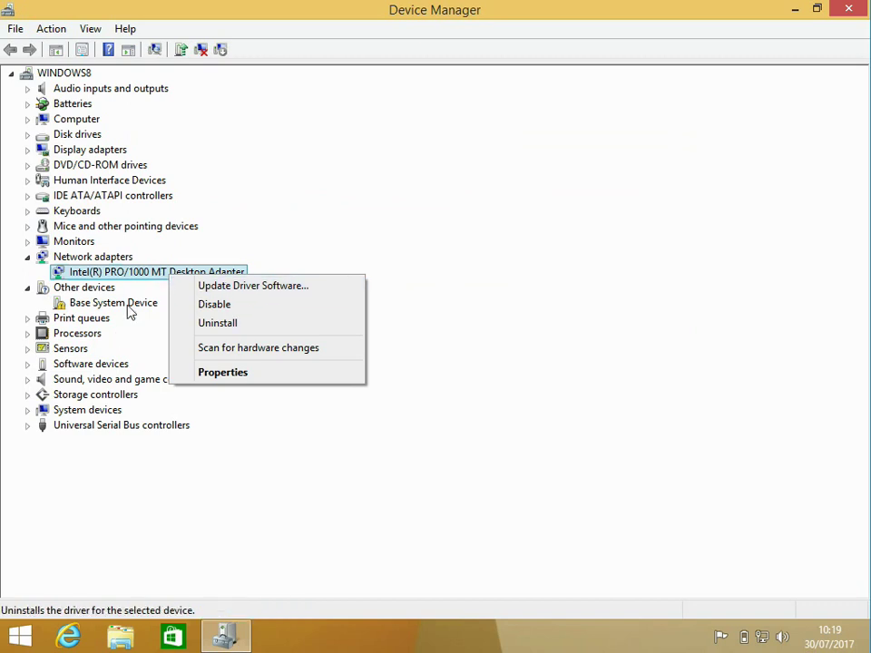
click(109, 271)
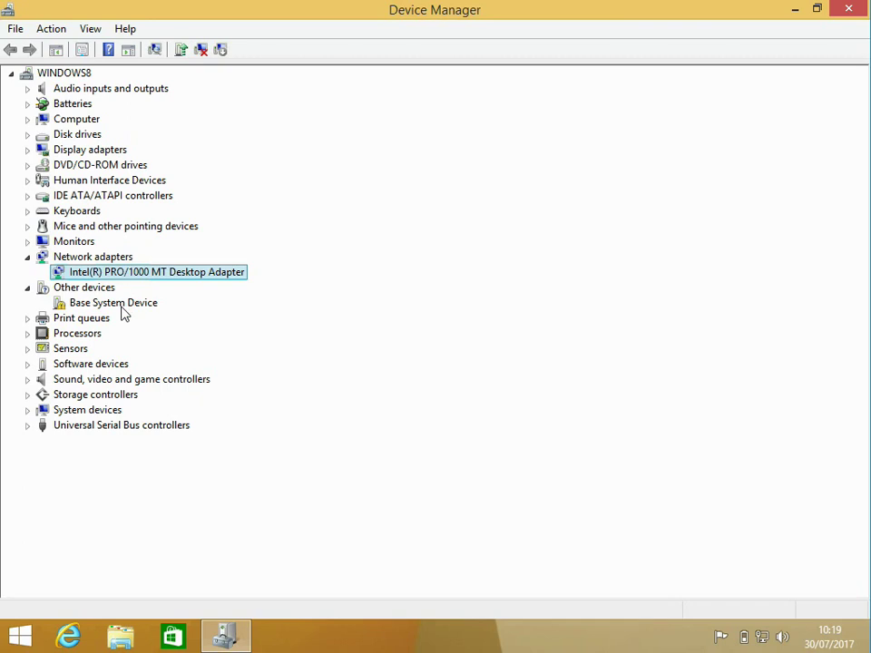
double_click(99, 149)
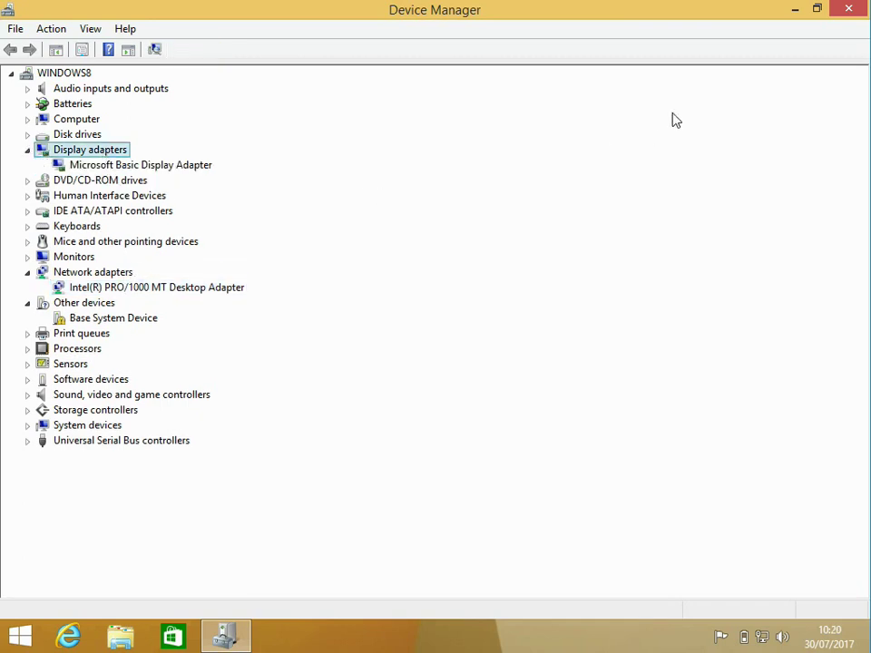
click(847, 17)
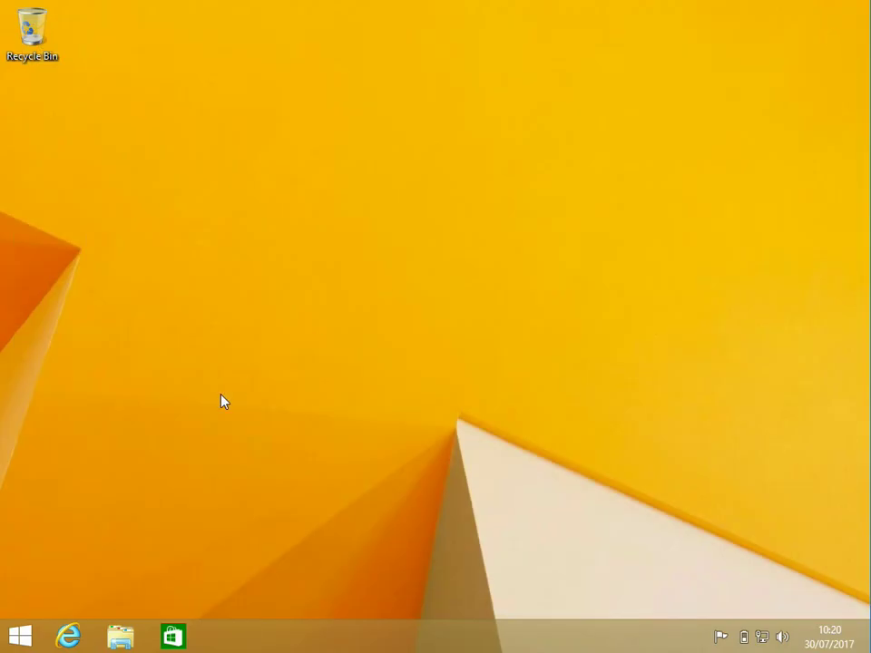
Step: Confirm in This PC's maximized System properties that Windows 8.1 Pro is activated, then close System
click(124, 641)
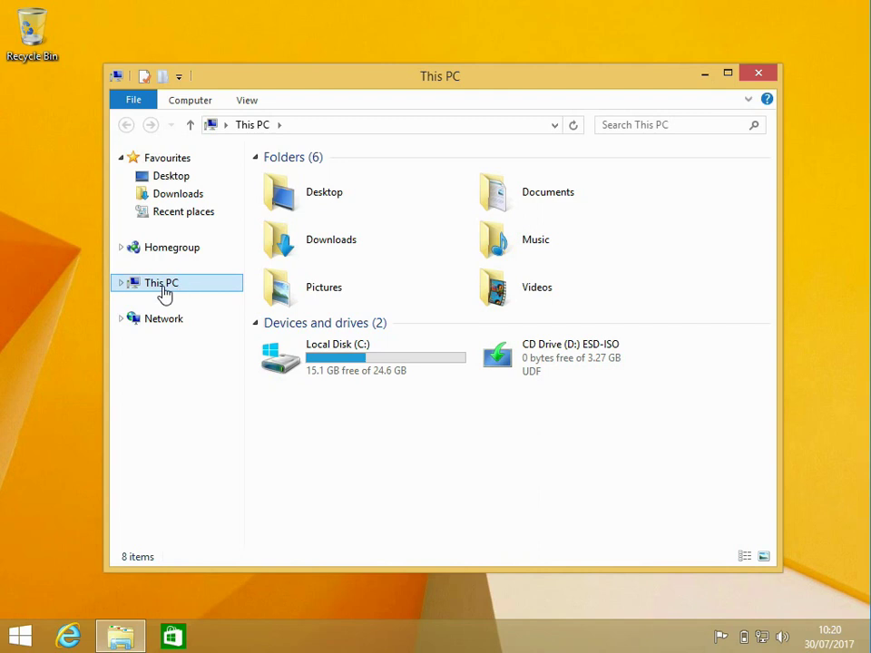
right_click(160, 288)
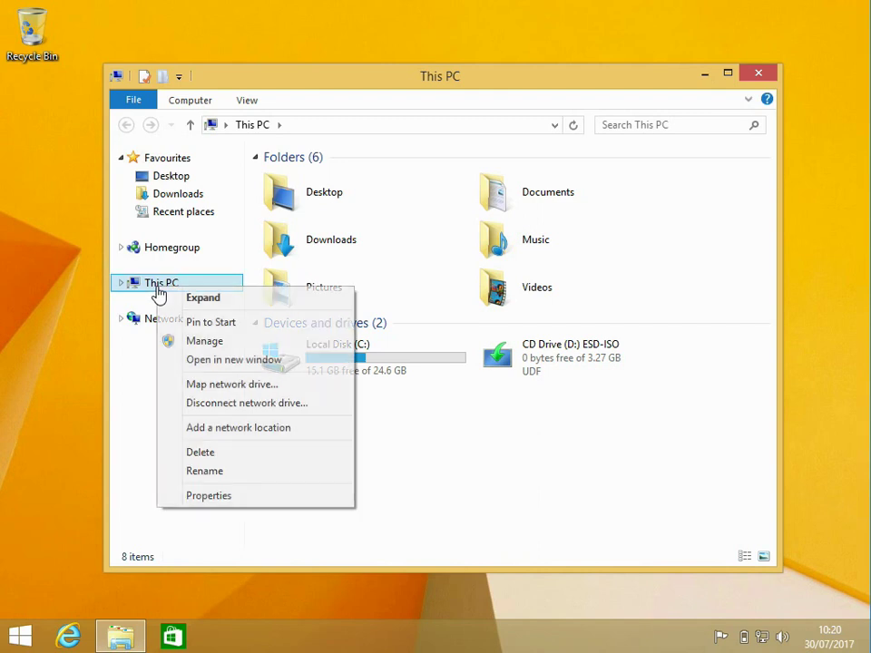
click(232, 500)
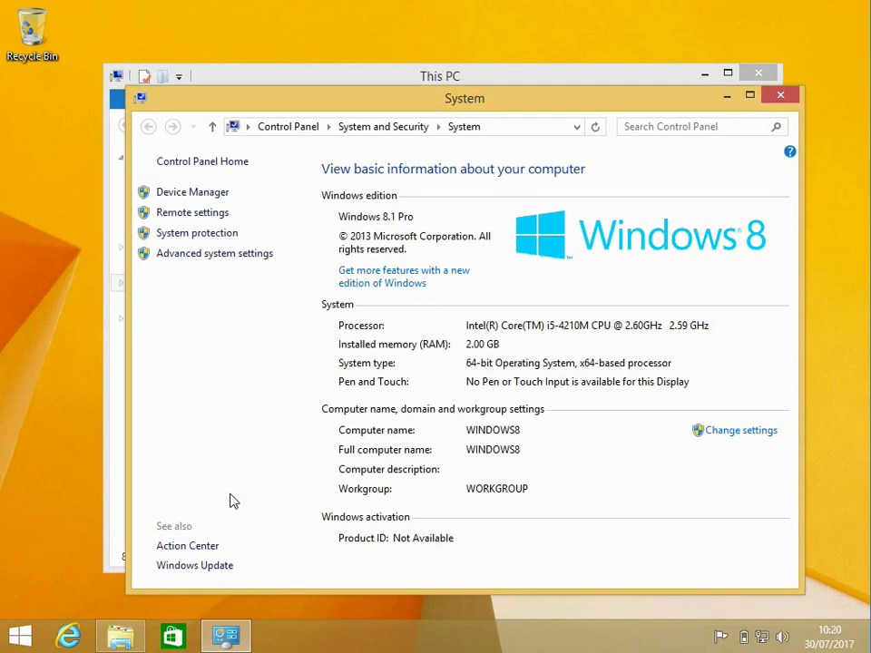
click(750, 96)
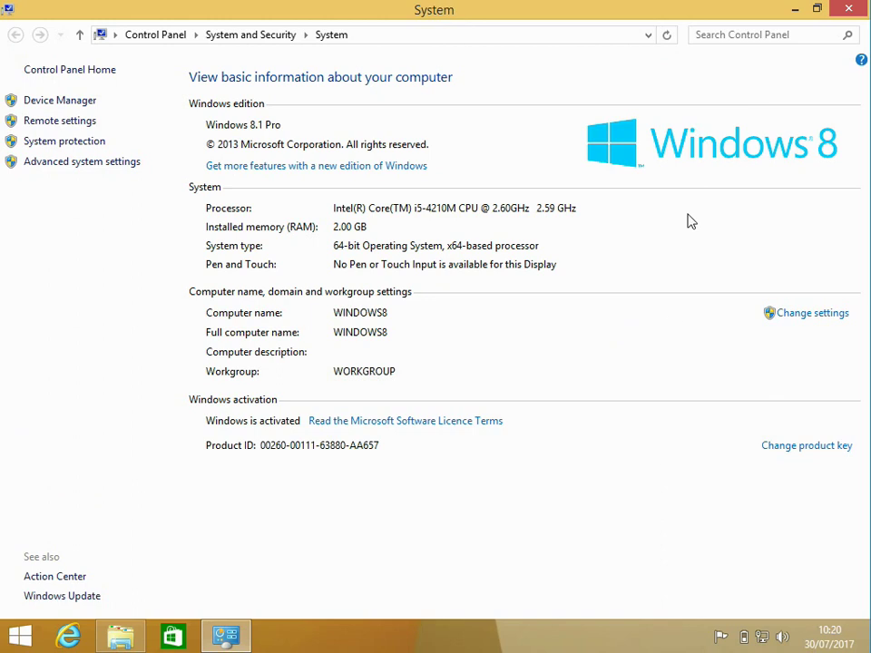
click(850, 9)
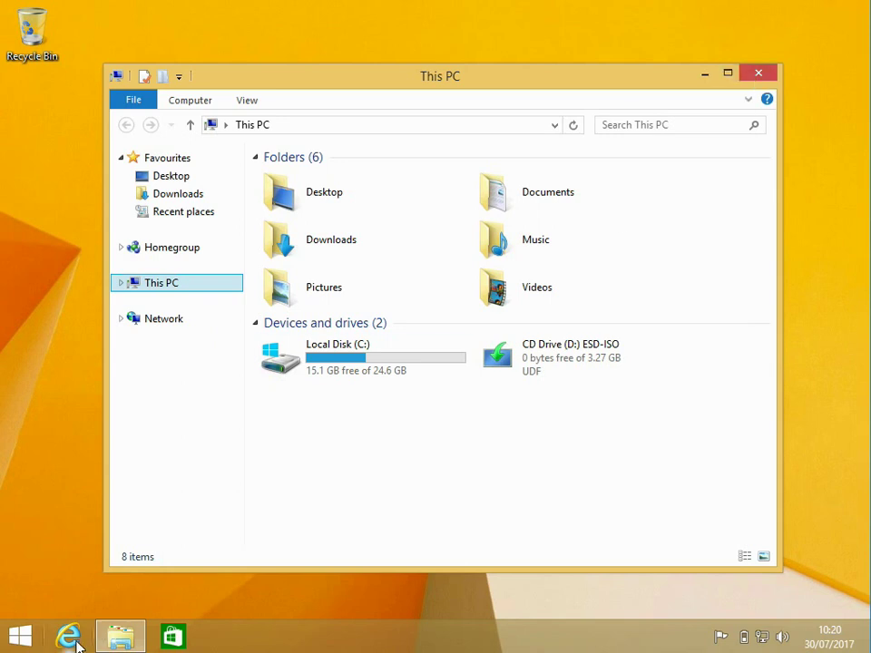
Step: Close the This PC File Explorer window, leaving the empty desktop with the taskbar
mouse_move(181, 607)
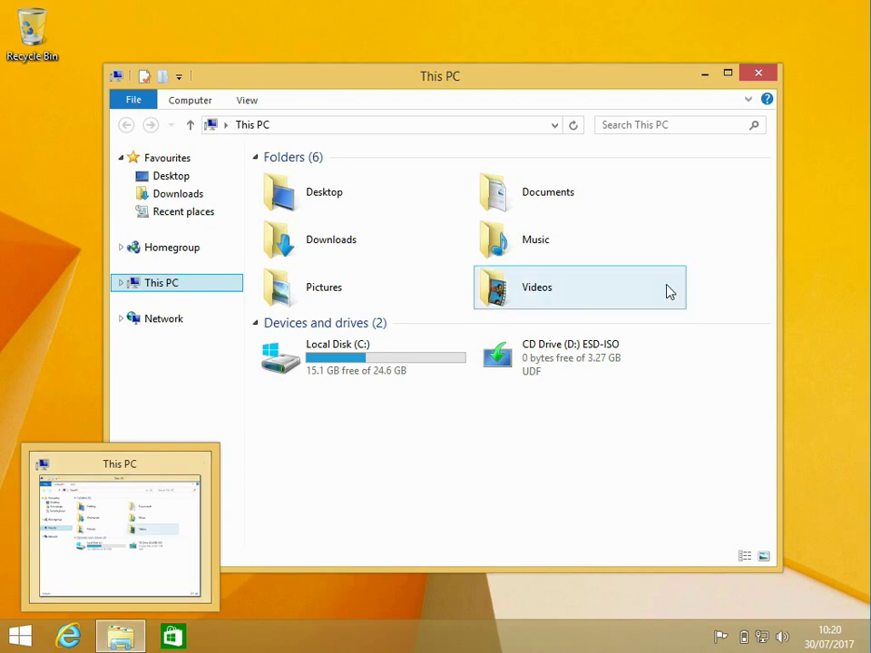
click(767, 73)
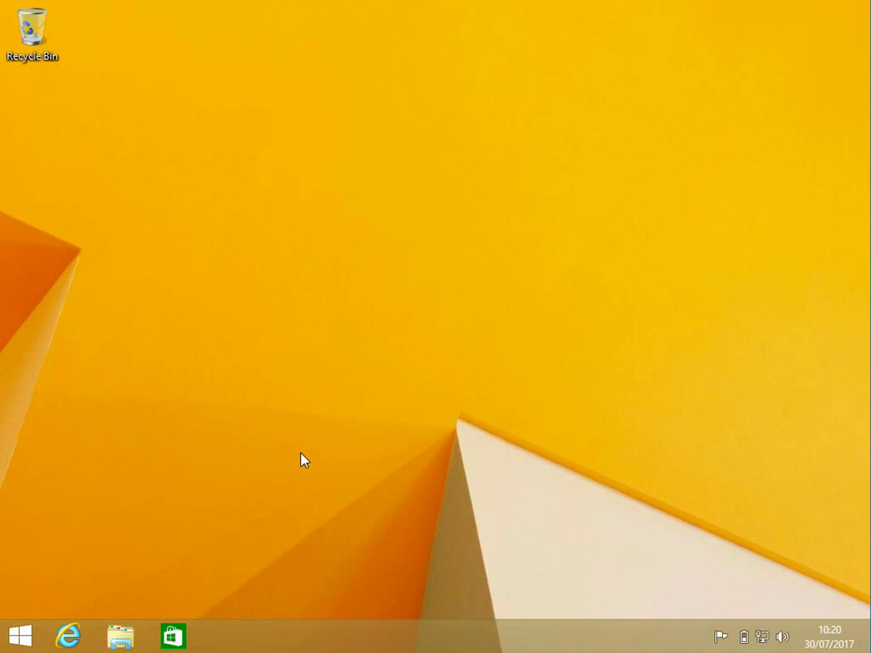
Step: Search Start for 'windows updates' and open Check for updates, where the last check shows Never
click(23, 638)
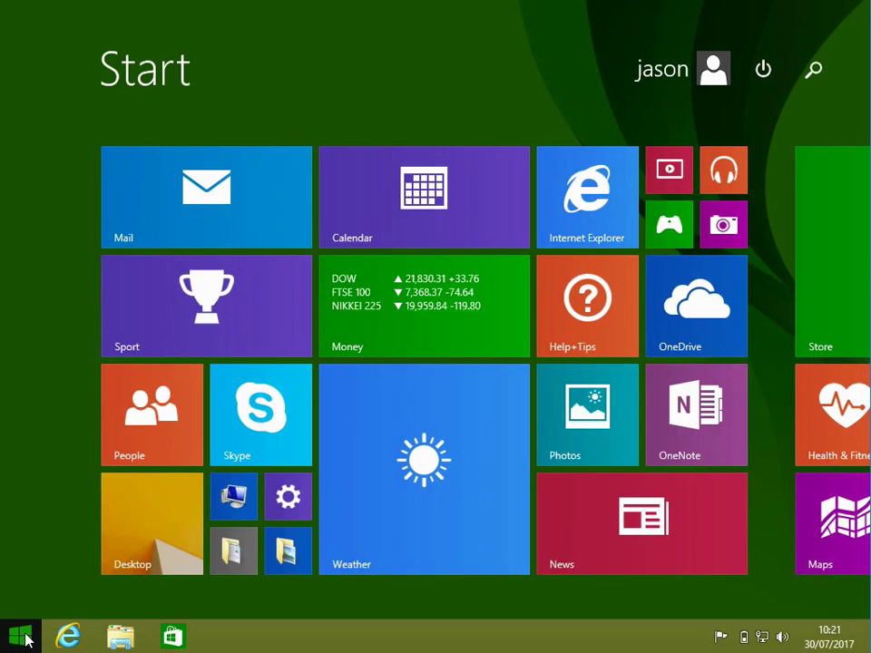
text(windows upda)
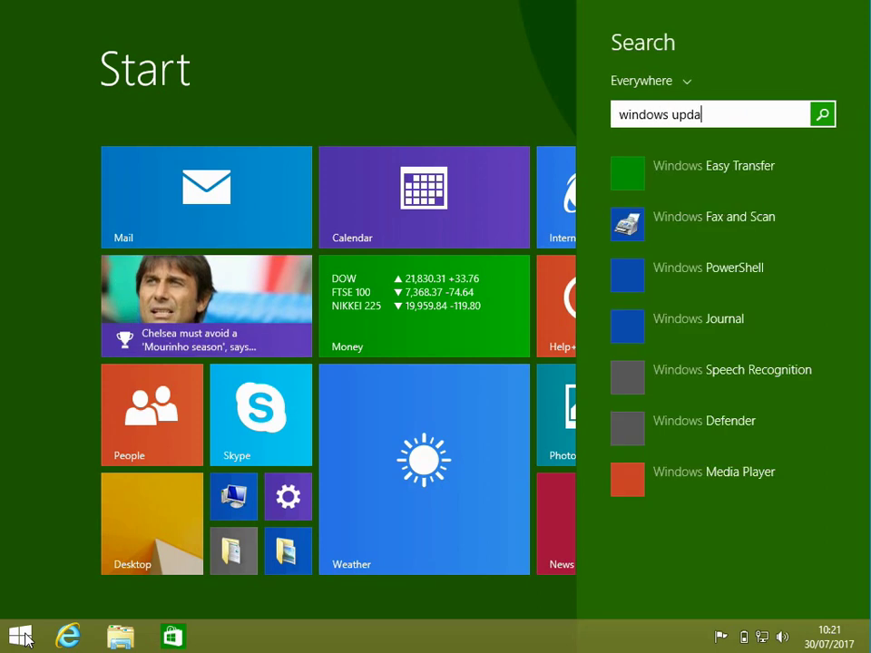
text(tes)
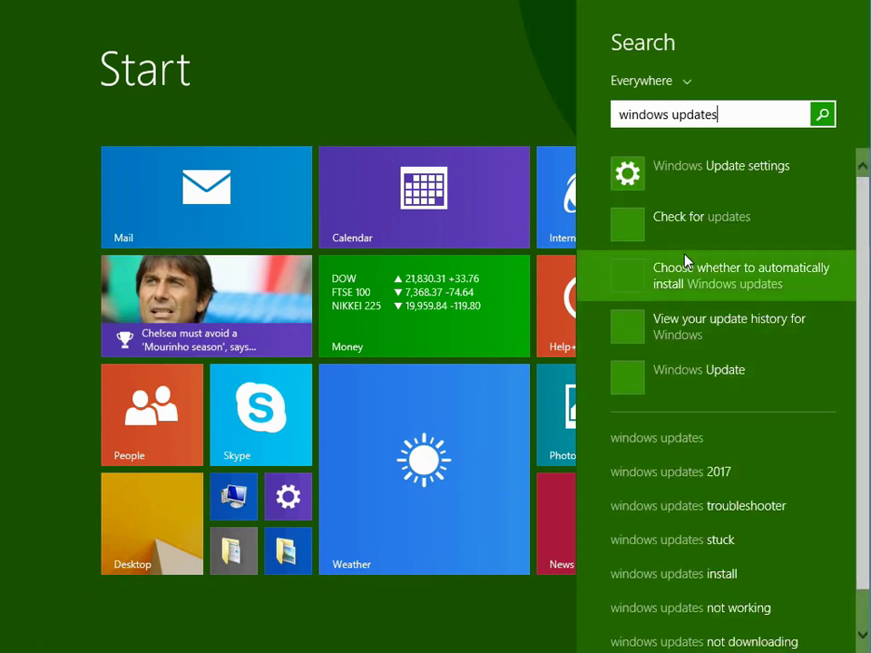
click(710, 231)
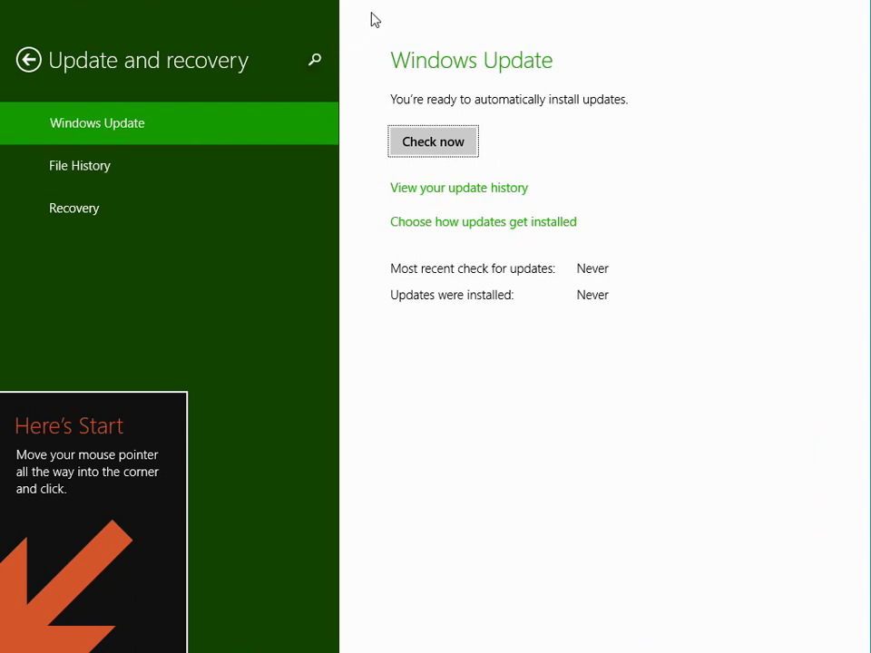
mouse_move(352, 8)
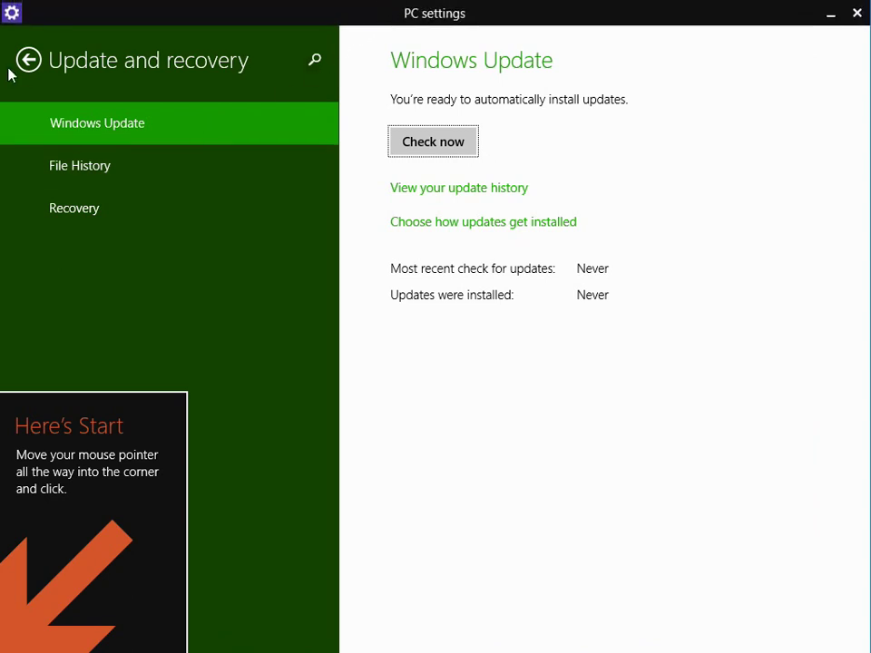